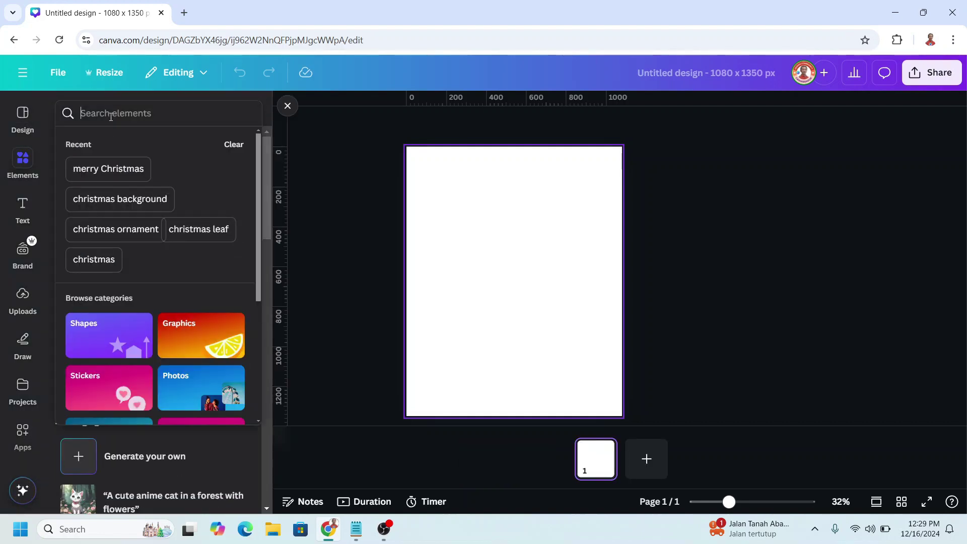
Step: Add the 'merry Christmas' Santa-hat graphic from Elements, shrink it and centre it on the page
{"action": "type", "text": "merry"}
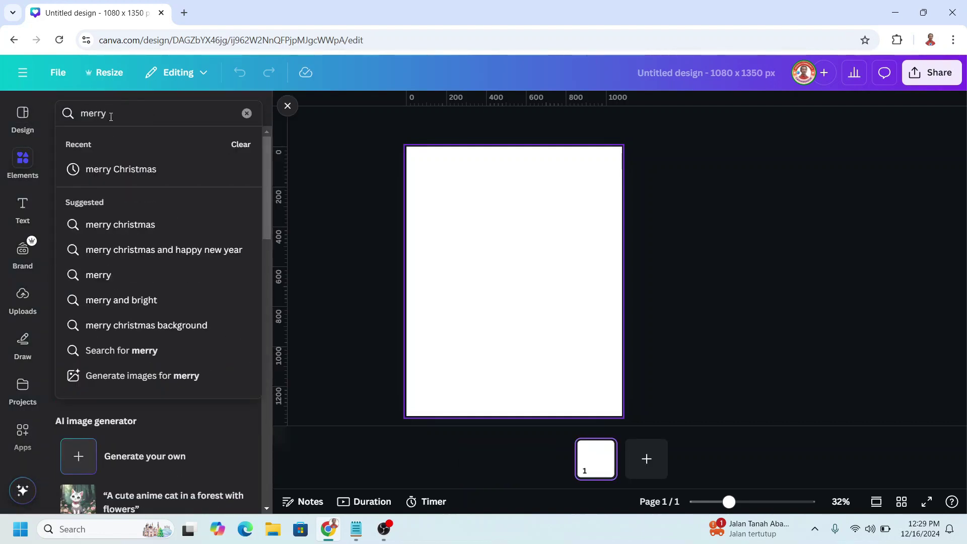
{"action": "left_click", "coordinate": [120, 178]}
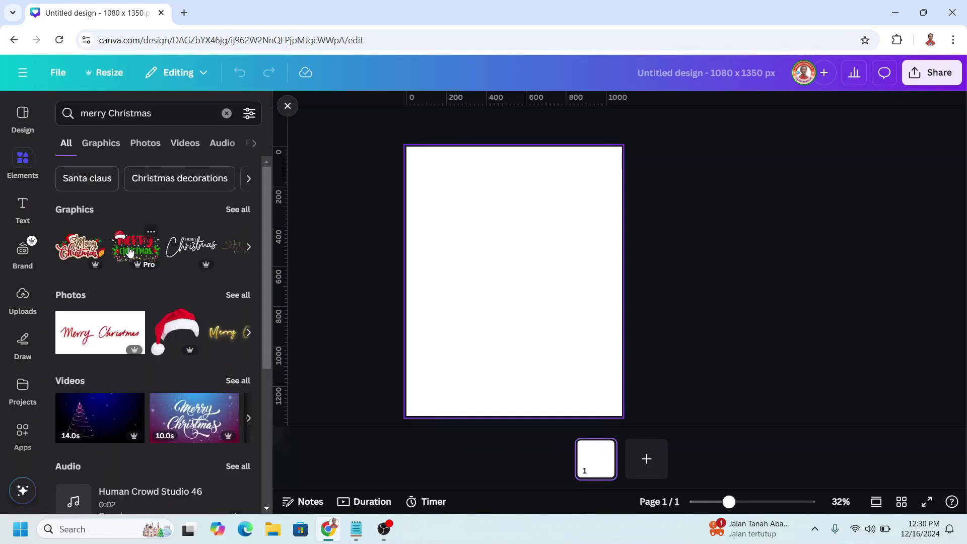
{"action": "left_click", "coordinate": [131, 252]}
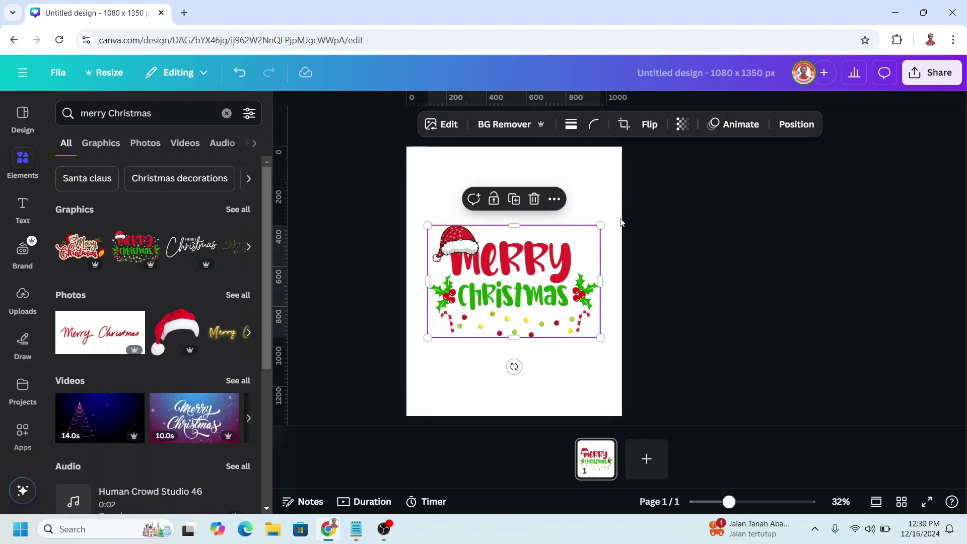
{"action": "left_click_drag", "start_coordinate": [602, 224], "coordinate": [539, 265]}
{"action": "left_click_drag", "start_coordinate": [509, 313], "coordinate": [529, 296]}
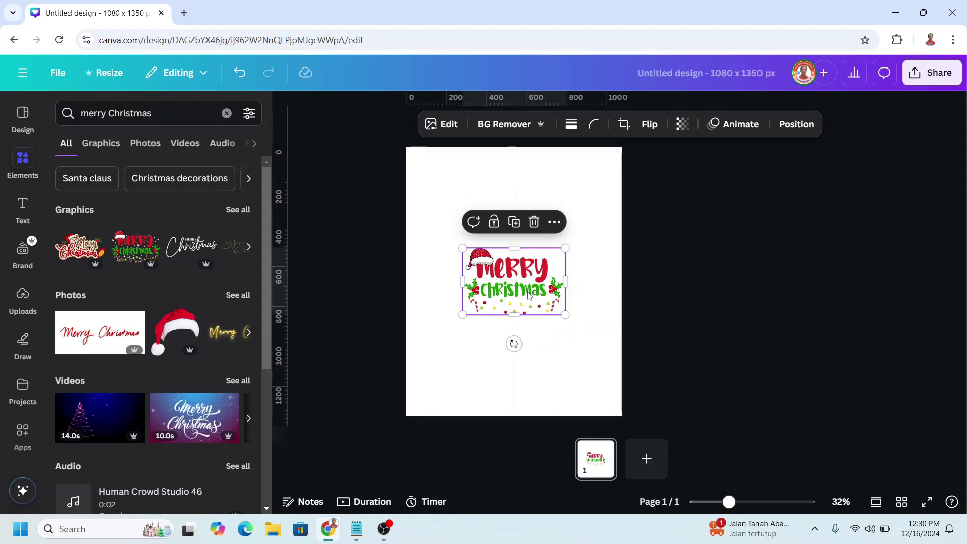
Step: Change the element search from 'merry Christmas' to 'christmas background'
{"action": "left_click", "coordinate": [102, 112]}
{"action": "key", "text": "BackSpace"}
{"action": "key", "text": "Delete"}
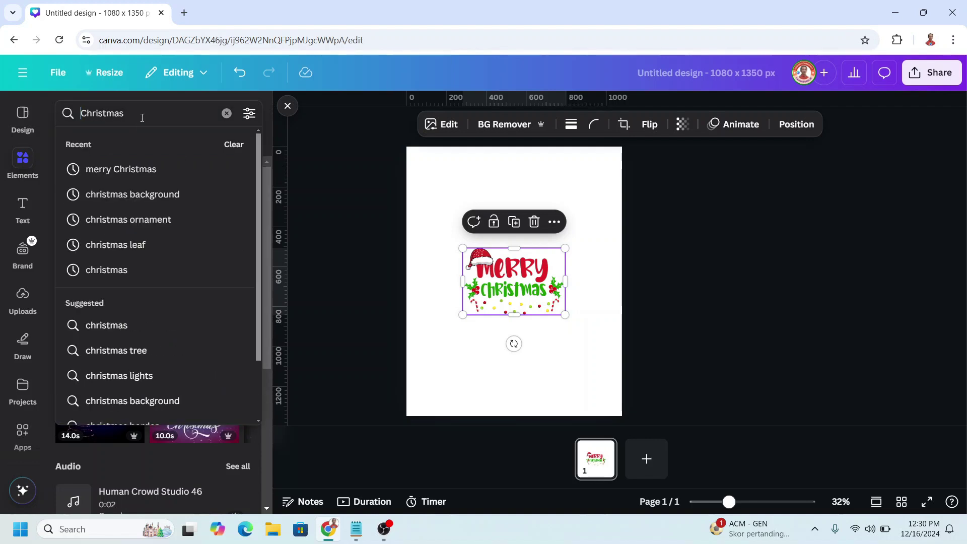
{"action": "left_click", "coordinate": [142, 113]}
{"action": "type", "text": "b"}
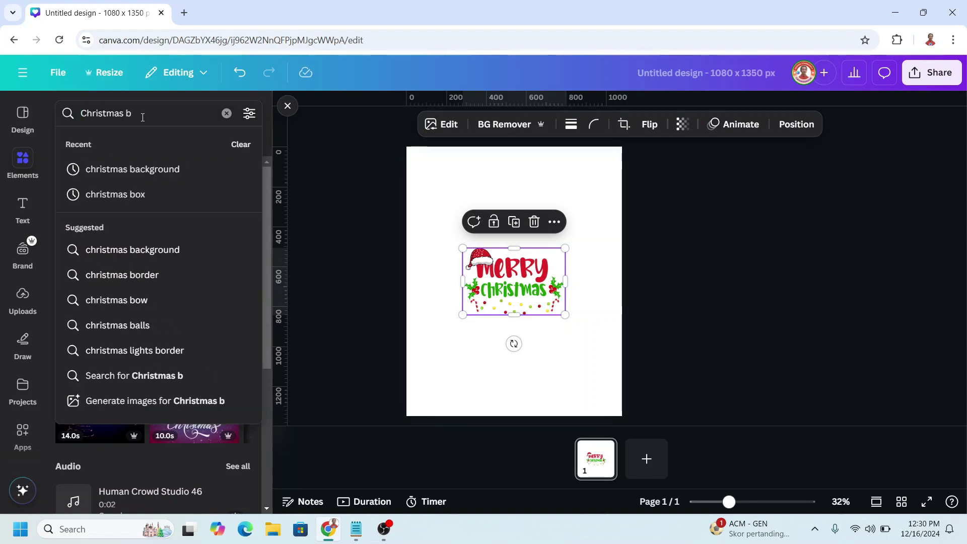
{"action": "left_click", "coordinate": [148, 169]}
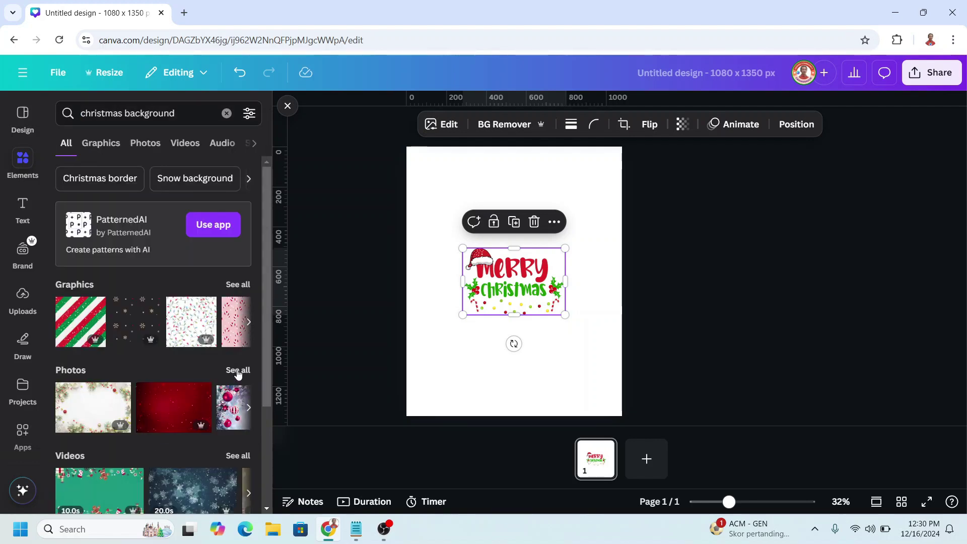
Step: Add the beige bokeh snowflake photo from the Photos results and set it as the page background
{"action": "left_click", "coordinate": [237, 370]}
{"action": "scroll", "coordinate": [213, 317], "scroll_direction": "down", "scroll_amount": 5}
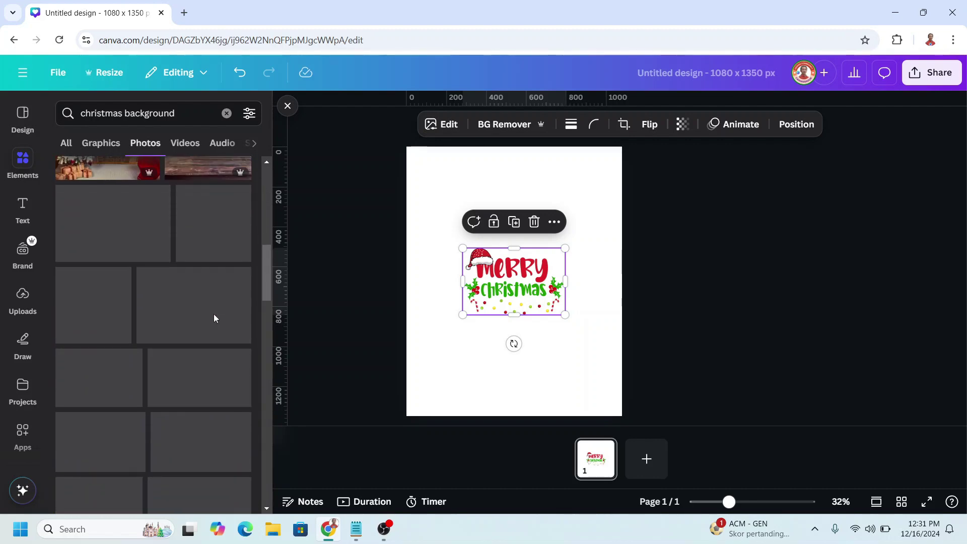
{"action": "scroll", "coordinate": [214, 317], "scroll_direction": "down", "scroll_amount": 5}
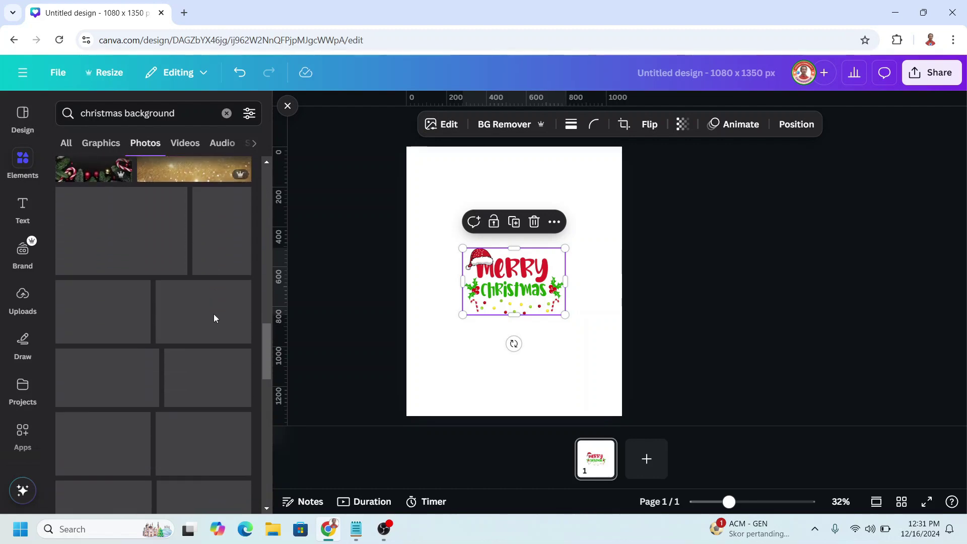
{"action": "scroll", "coordinate": [214, 318], "scroll_direction": "down", "scroll_amount": 5}
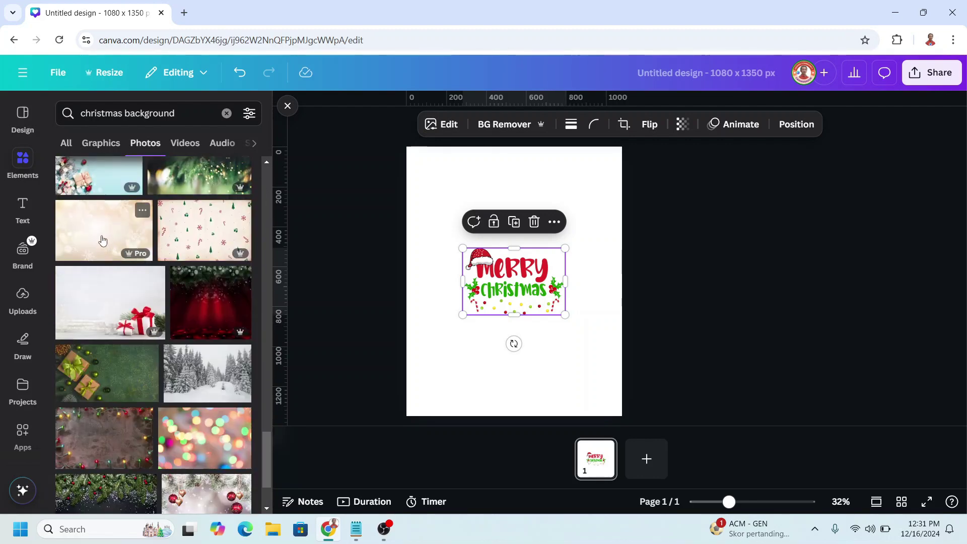
{"action": "left_click", "coordinate": [102, 239]}
{"action": "right_click", "coordinate": [546, 272]}
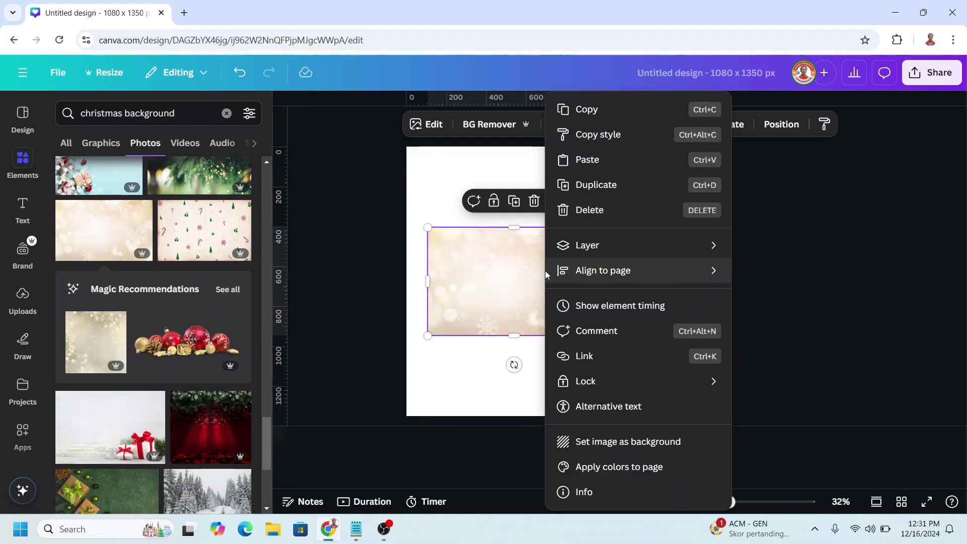
{"action": "left_click", "coordinate": [609, 442]}
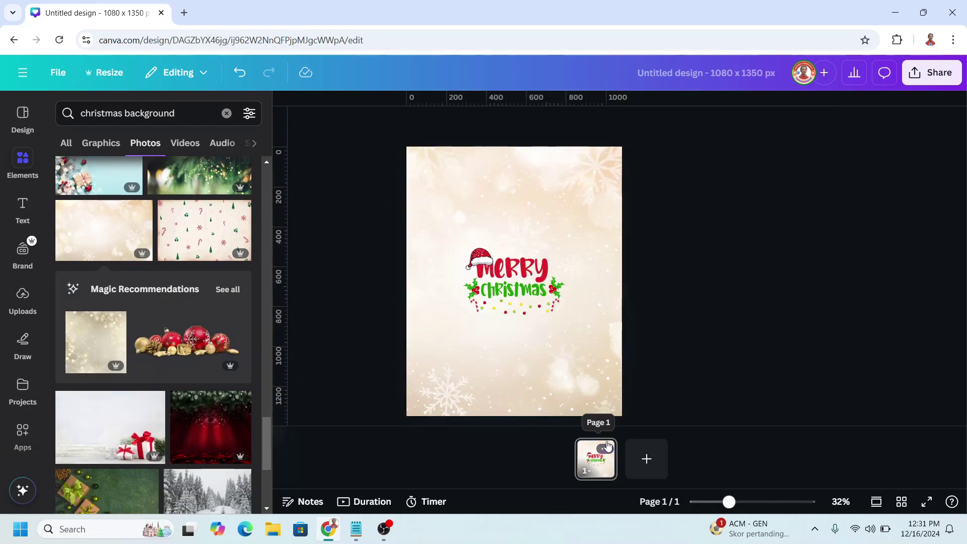
Step: Give the Merry Christmas graphic a Brush animation in the Wild style
{"action": "left_click", "coordinate": [514, 278]}
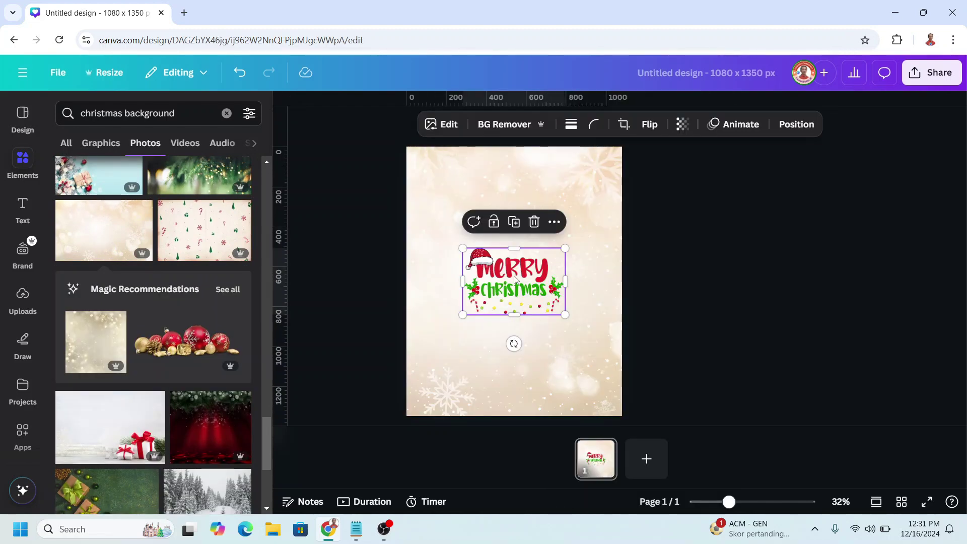
{"action": "left_click", "coordinate": [742, 130]}
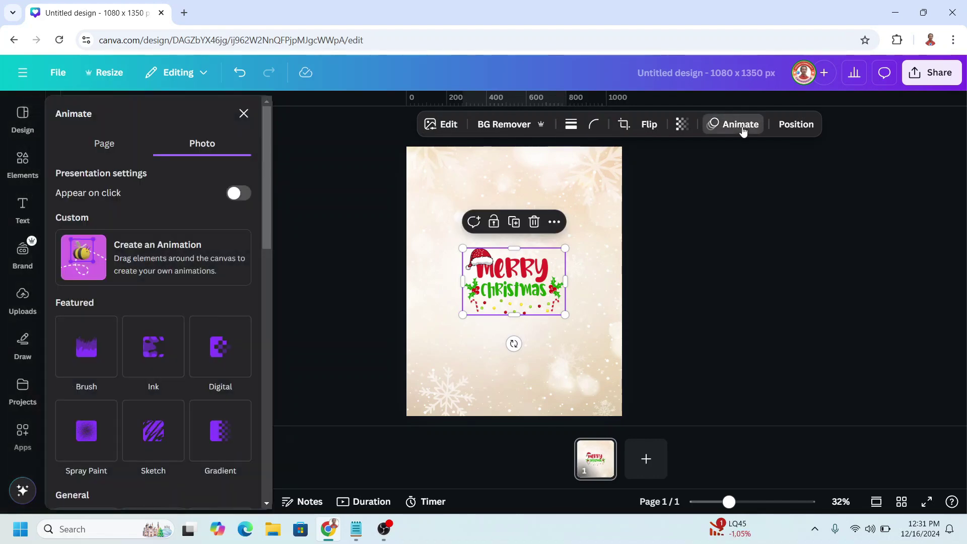
{"action": "left_click", "coordinate": [94, 357]}
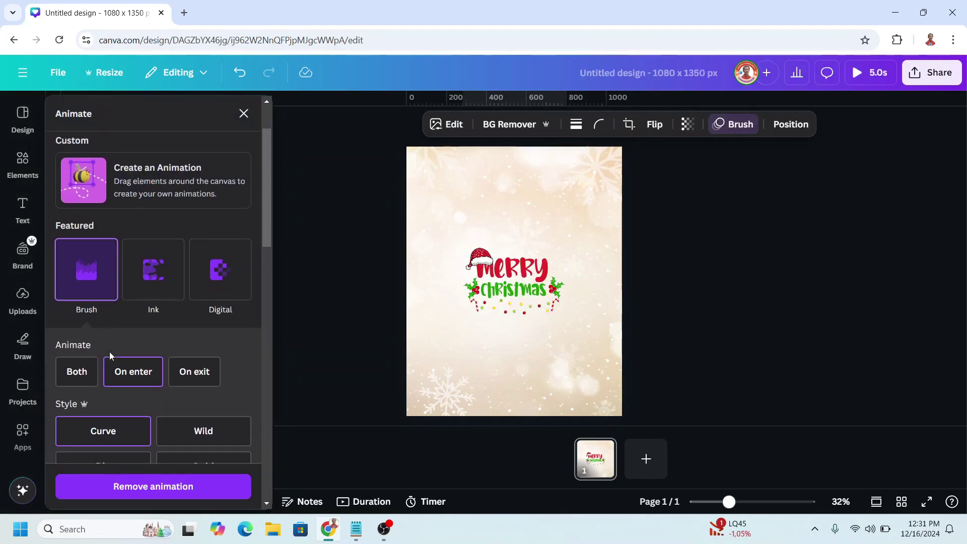
{"action": "scroll", "coordinate": [109, 356], "scroll_direction": "down", "scroll_amount": 1}
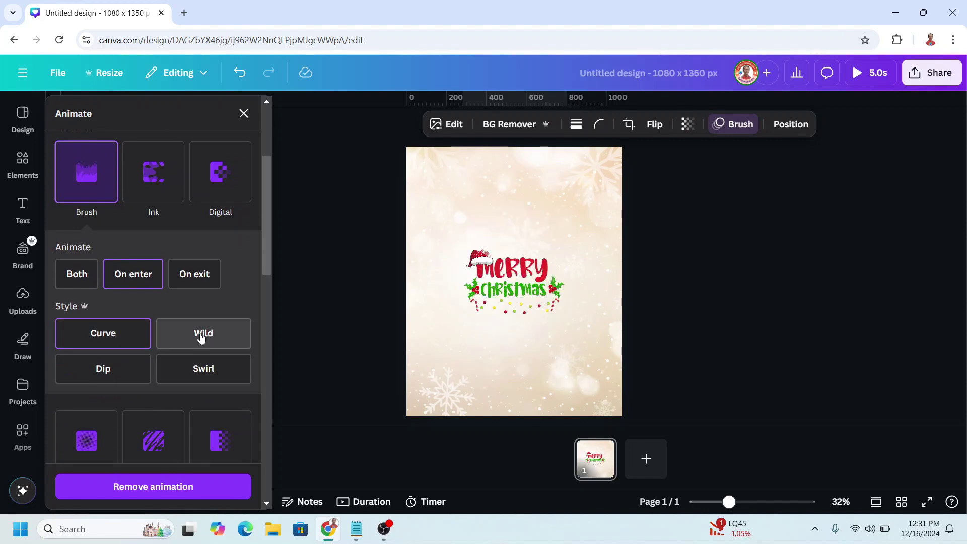
{"action": "left_click", "coordinate": [201, 334]}
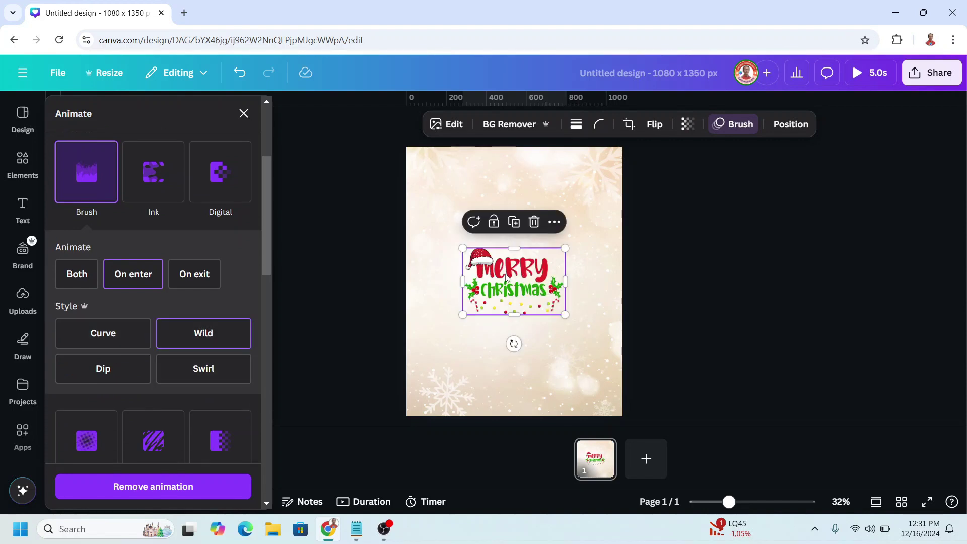
Step: Show the graphic's element timing and trim it to 4.4 s
{"action": "right_click", "coordinate": [505, 276]}
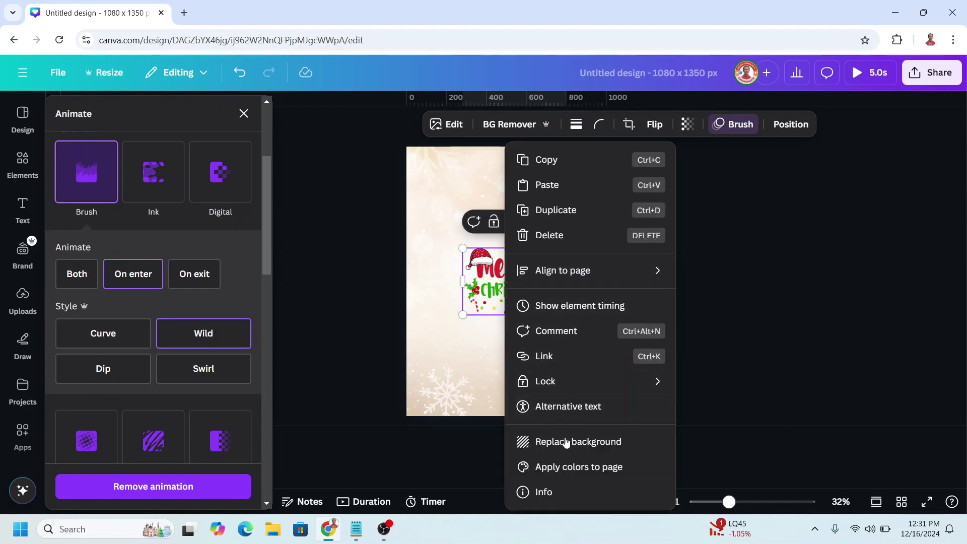
{"action": "left_click", "coordinate": [579, 306]}
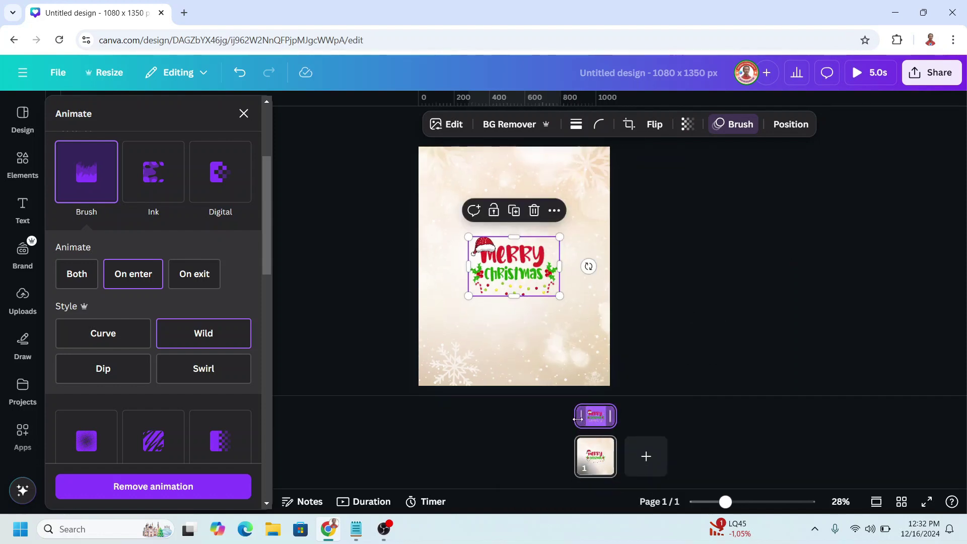
{"action": "left_click_drag", "start_coordinate": [578, 418], "coordinate": [581, 418]}
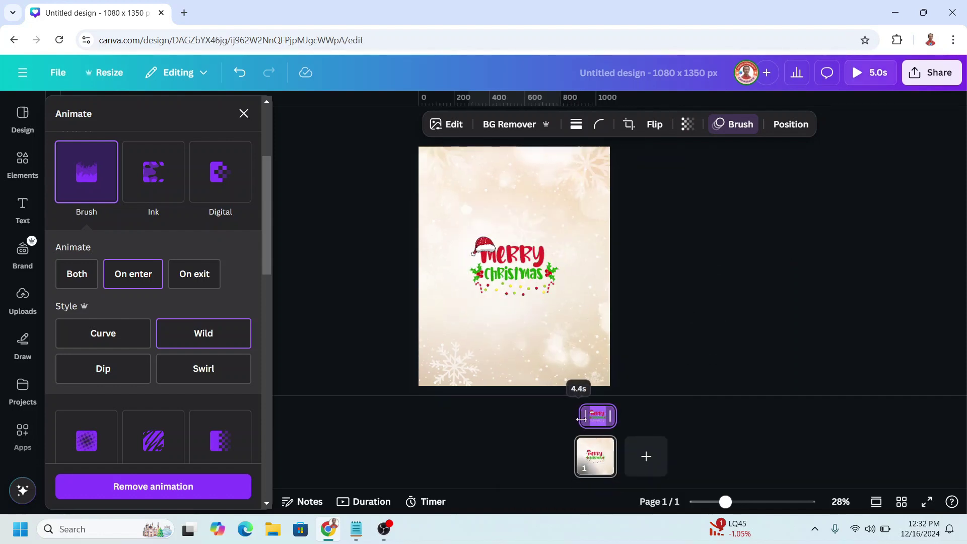
Step: From Recently used, add a shrunk gold star at top-right and a gold snowflake at bottom-left
{"action": "left_click", "coordinate": [587, 351]}
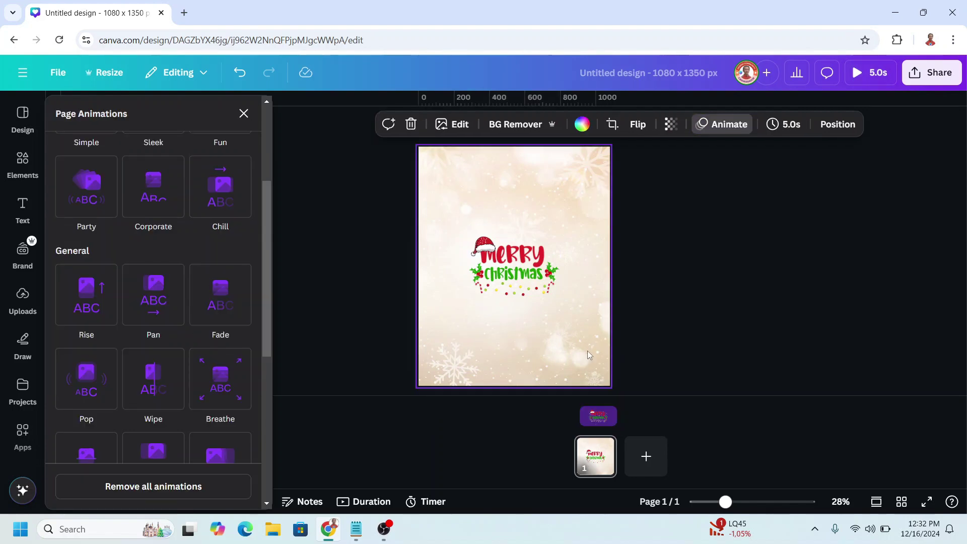
{"action": "left_click", "coordinate": [22, 164]}
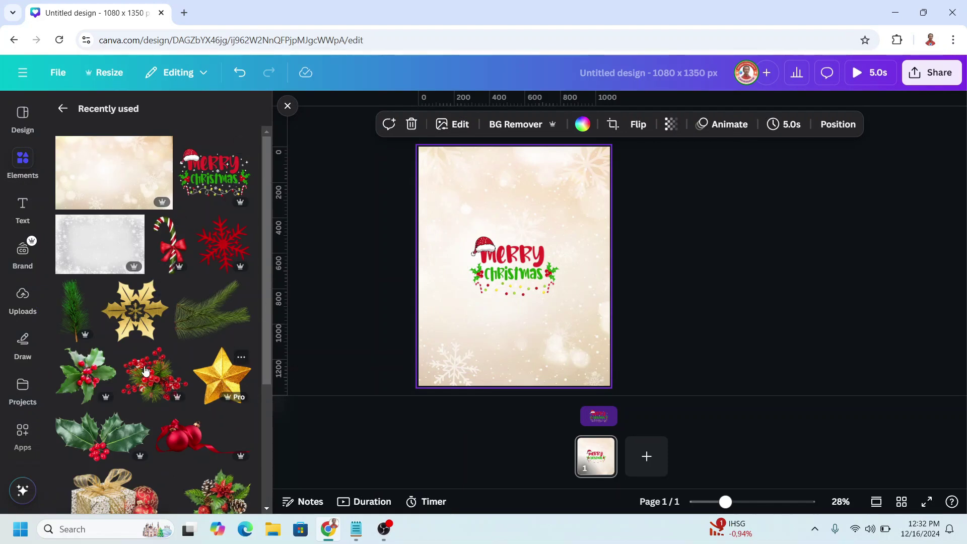
{"action": "left_click", "coordinate": [221, 375]}
{"action": "left_click_drag", "start_coordinate": [445, 321], "coordinate": [527, 242]}
{"action": "left_click_drag", "start_coordinate": [563, 213], "coordinate": [591, 165]}
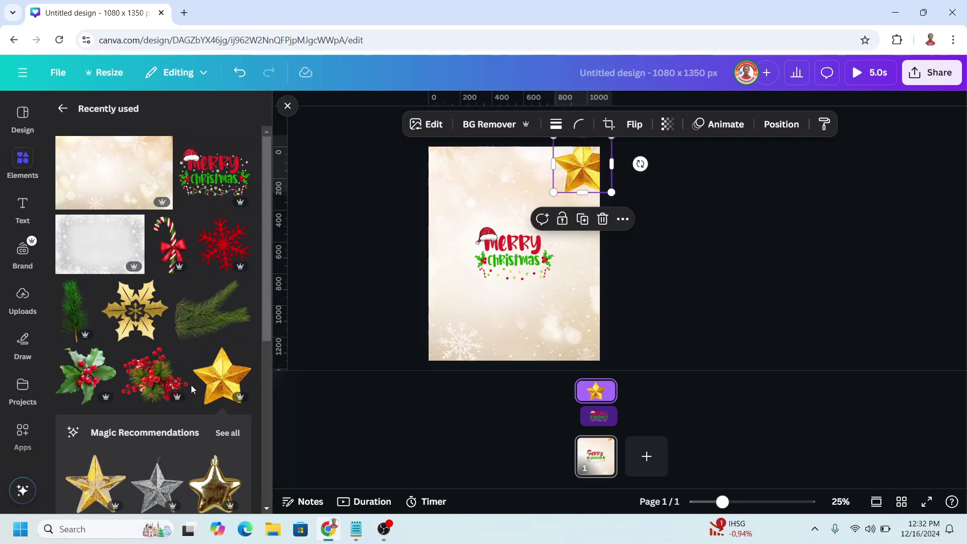
{"action": "left_click", "coordinate": [141, 321]}
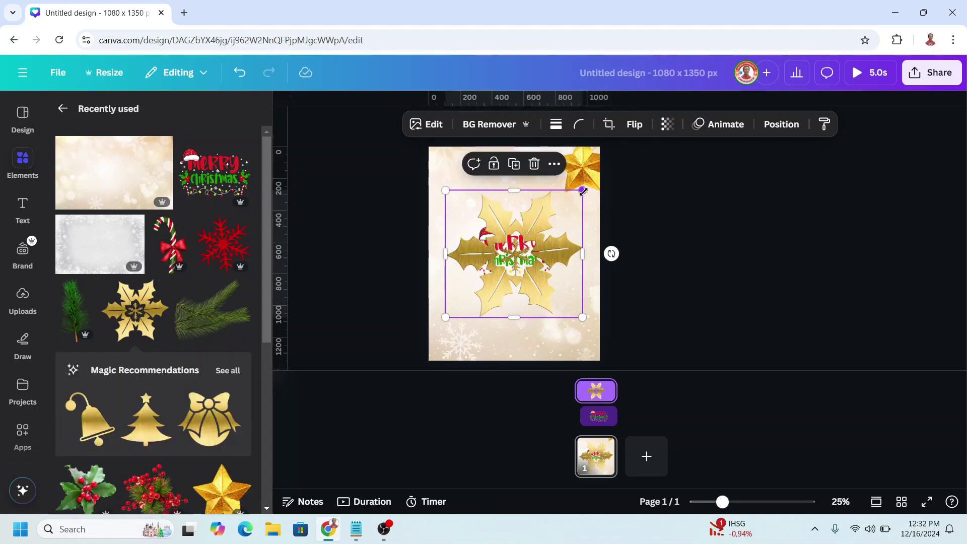
{"action": "left_click_drag", "start_coordinate": [582, 191], "coordinate": [449, 340]}
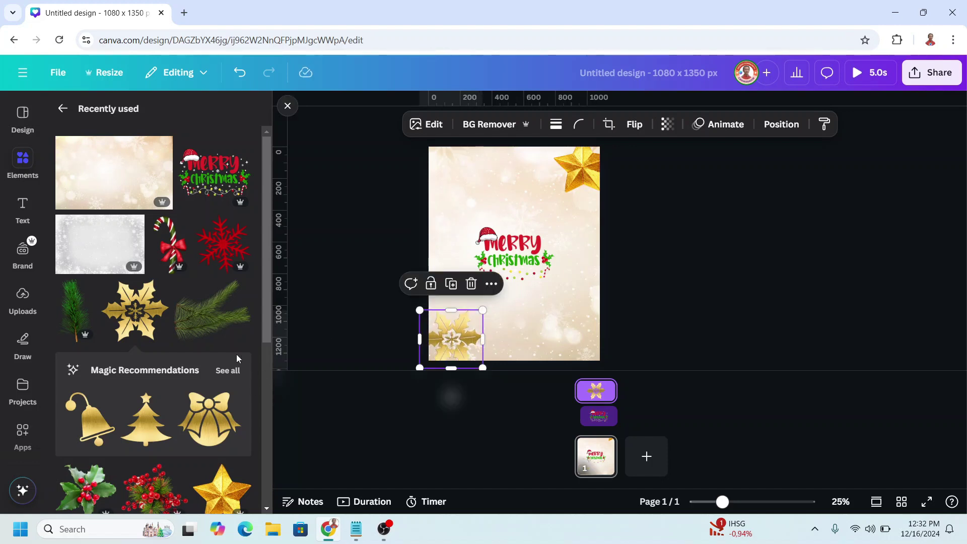
Step: Add a shrunk red snowflake at top-left and a gift box at bottom-right
{"action": "left_click", "coordinate": [222, 242]}
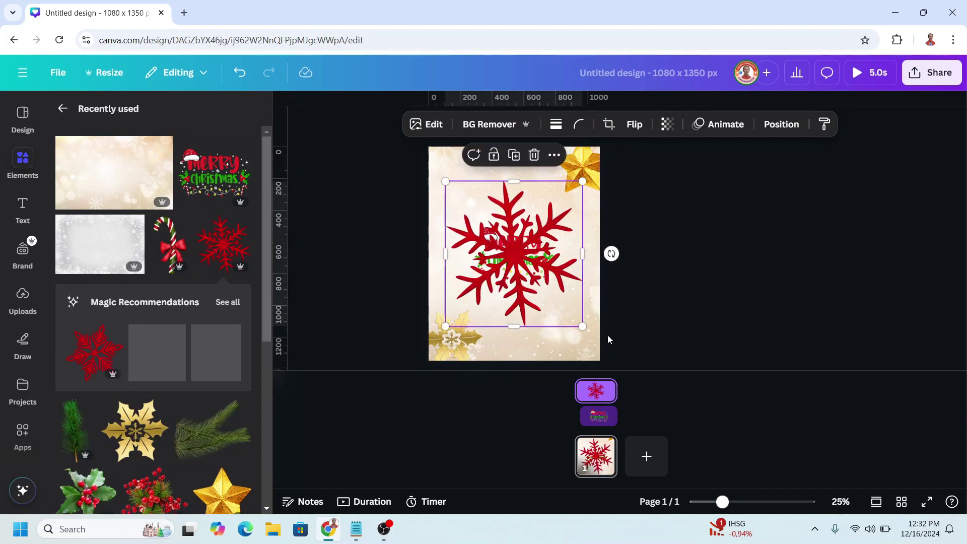
{"action": "left_click_drag", "start_coordinate": [582, 327], "coordinate": [500, 241]}
{"action": "left_click_drag", "start_coordinate": [473, 211], "coordinate": [448, 165]}
{"action": "key", "text": "Escape"}
{"action": "scroll", "coordinate": [123, 190], "scroll_direction": "down", "scroll_amount": 5}
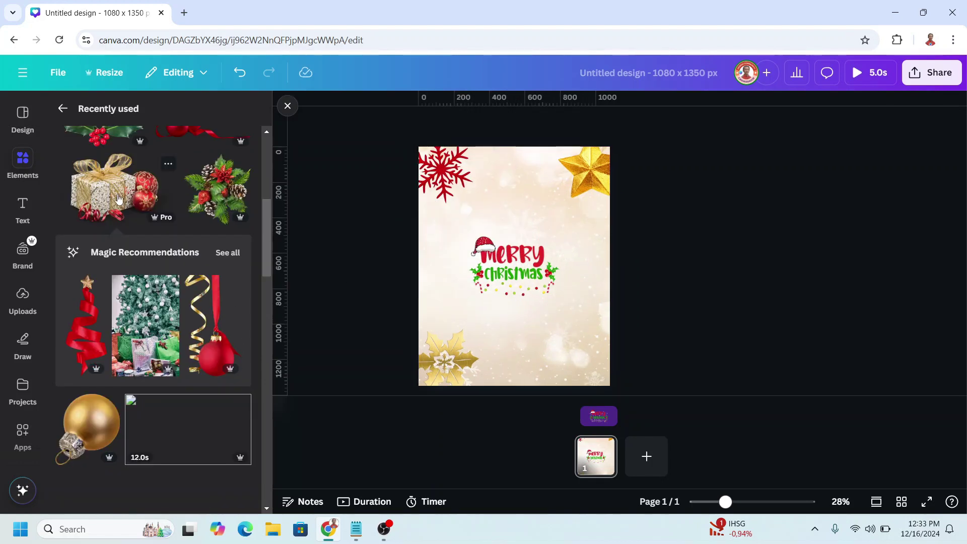
{"action": "left_click", "coordinate": [120, 199]}
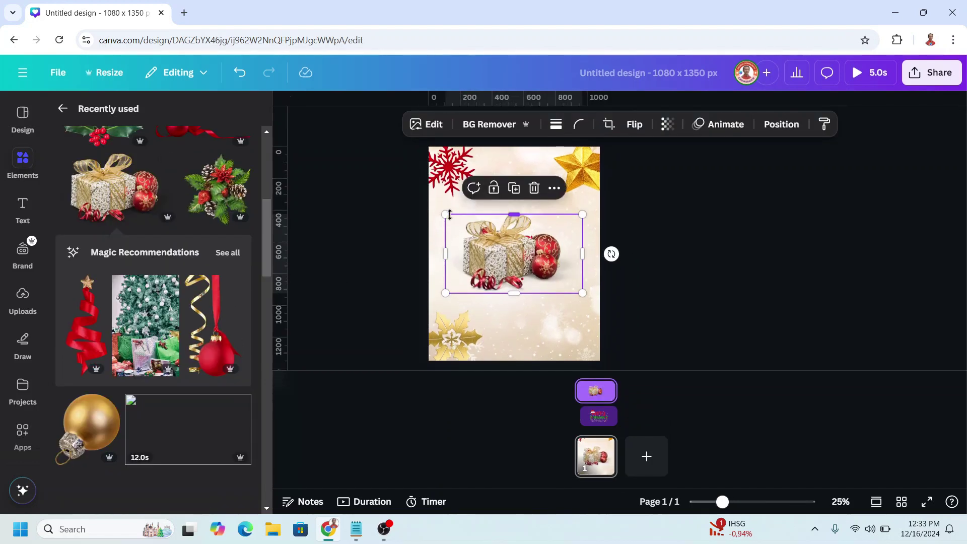
{"action": "left_click_drag", "start_coordinate": [445, 214], "coordinate": [492, 242]}
{"action": "left_click_drag", "start_coordinate": [551, 290], "coordinate": [579, 364]}
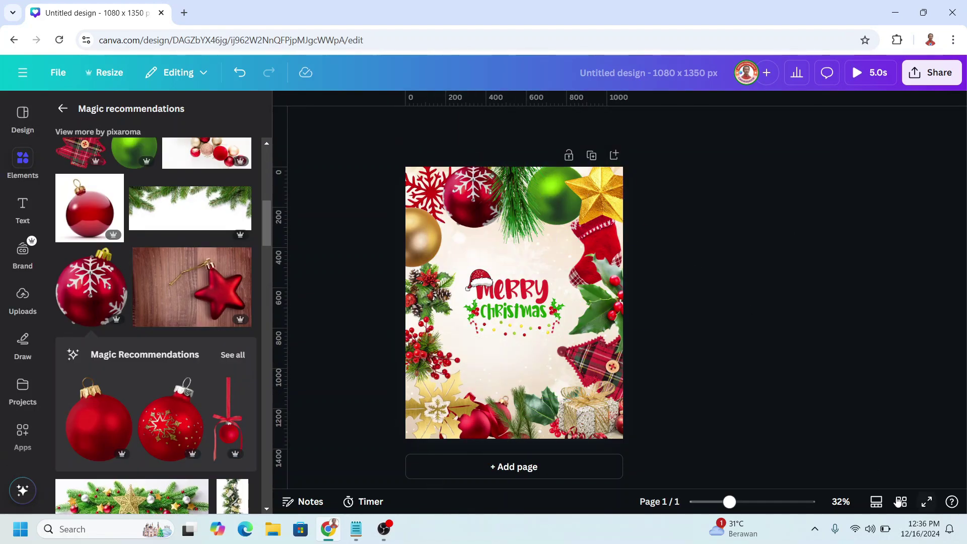
Step: Duplicate page 1 into a second page
{"action": "left_click", "coordinate": [877, 502]}
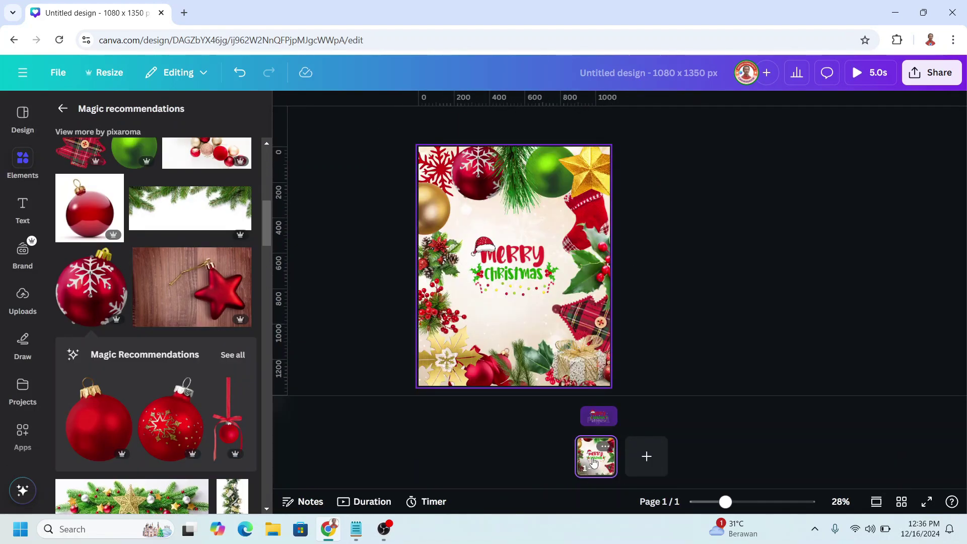
{"action": "right_click", "coordinate": [594, 461]}
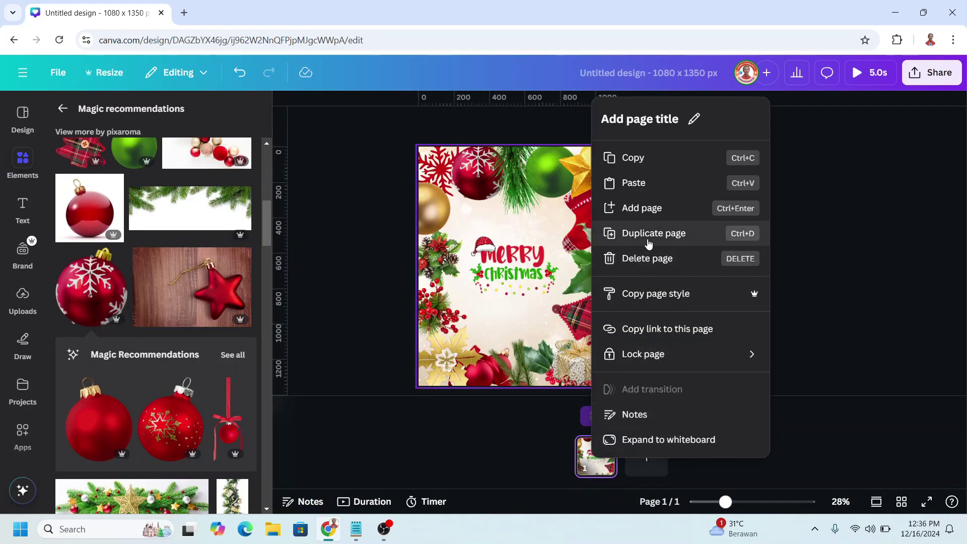
{"action": "left_click", "coordinate": [648, 237]}
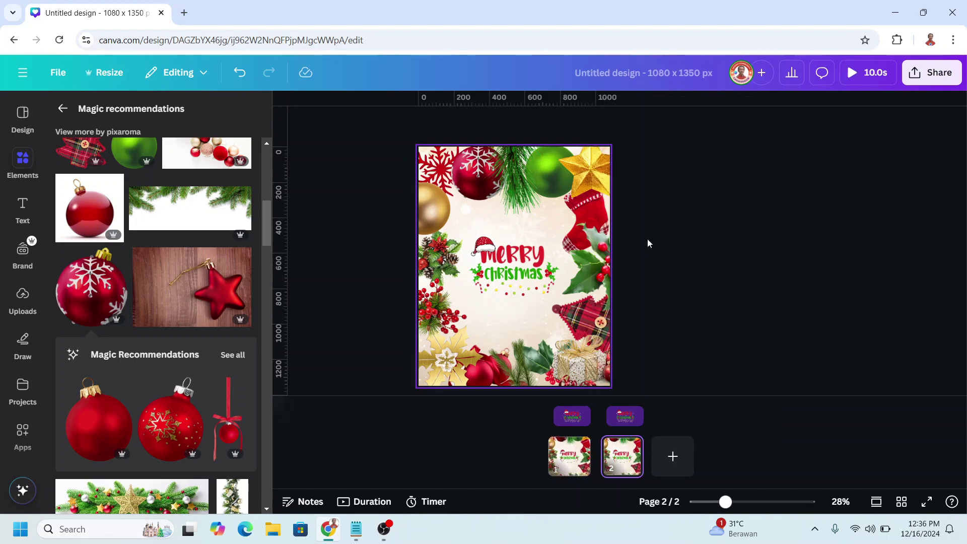
Step: Set every page's duration to 2.0s for a 4.0s total, then go back to page 1
{"action": "left_click", "coordinate": [381, 510]}
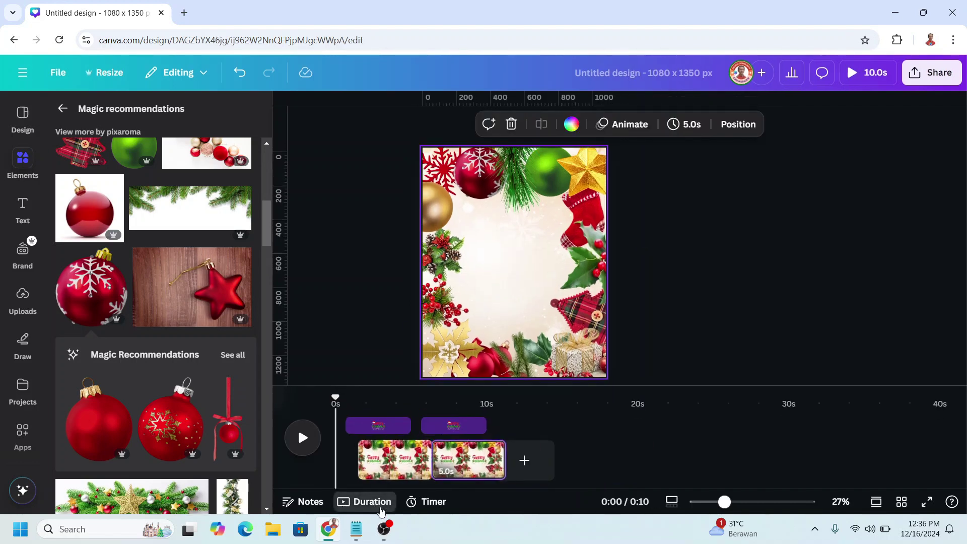
{"action": "left_click", "coordinate": [687, 126]}
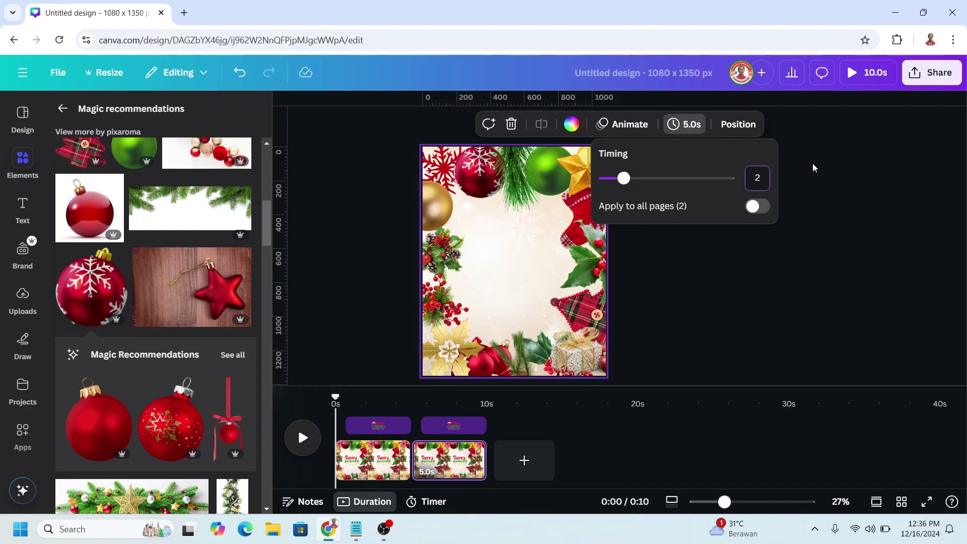
{"action": "left_click", "coordinate": [756, 209]}
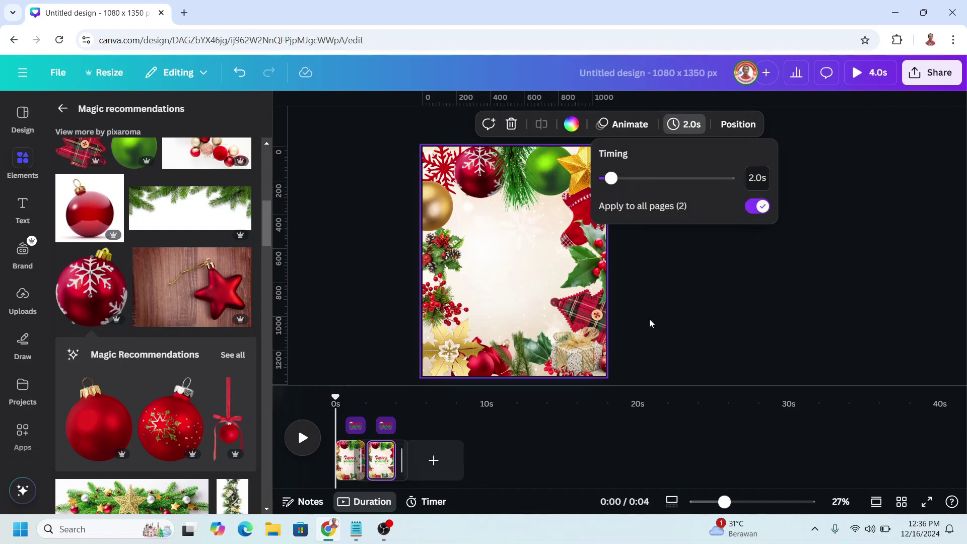
{"action": "left_click", "coordinate": [348, 465]}
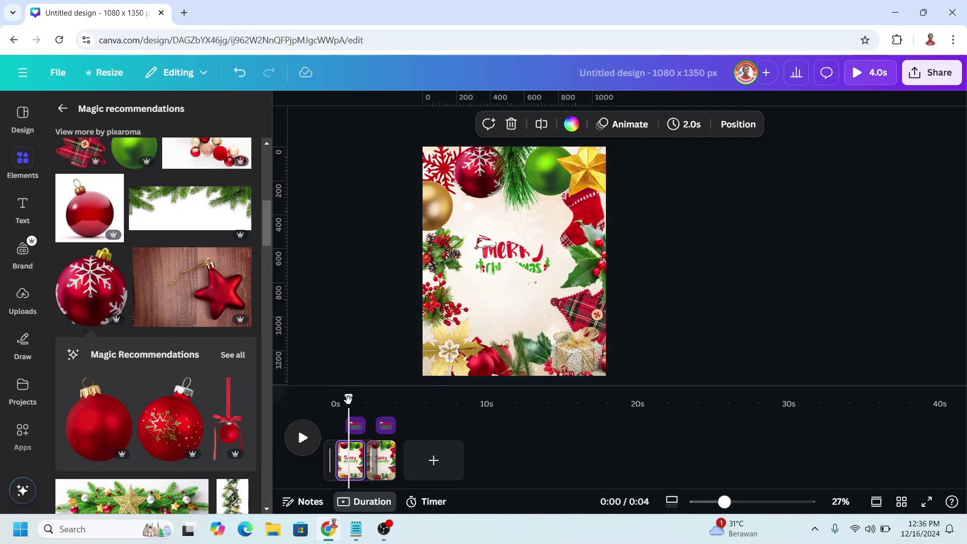
Step: On page 1, pull the star, gift box, gold ball and top ornaments to the centre and stretch the pine branch tall
{"action": "left_click", "coordinate": [577, 167]}
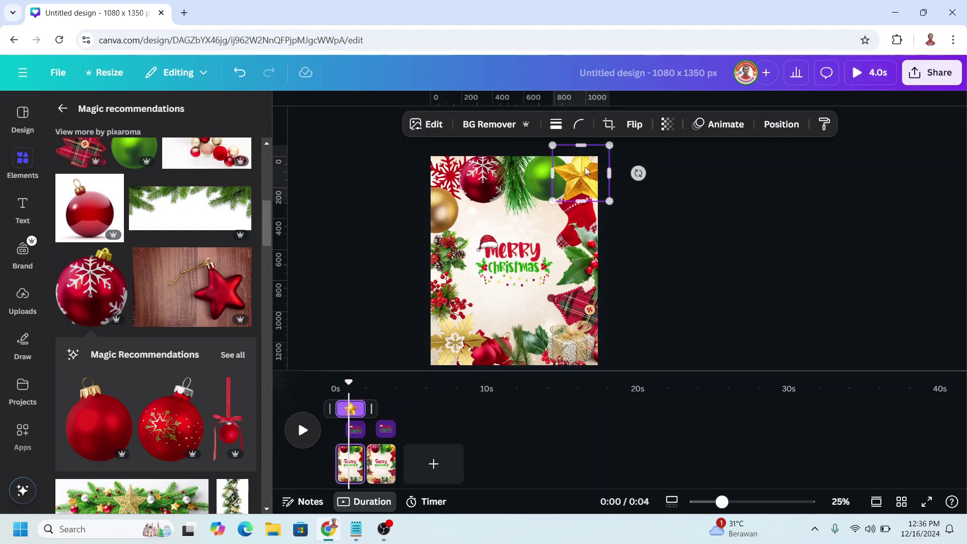
{"action": "left_click_drag", "start_coordinate": [577, 166], "coordinate": [519, 251]}
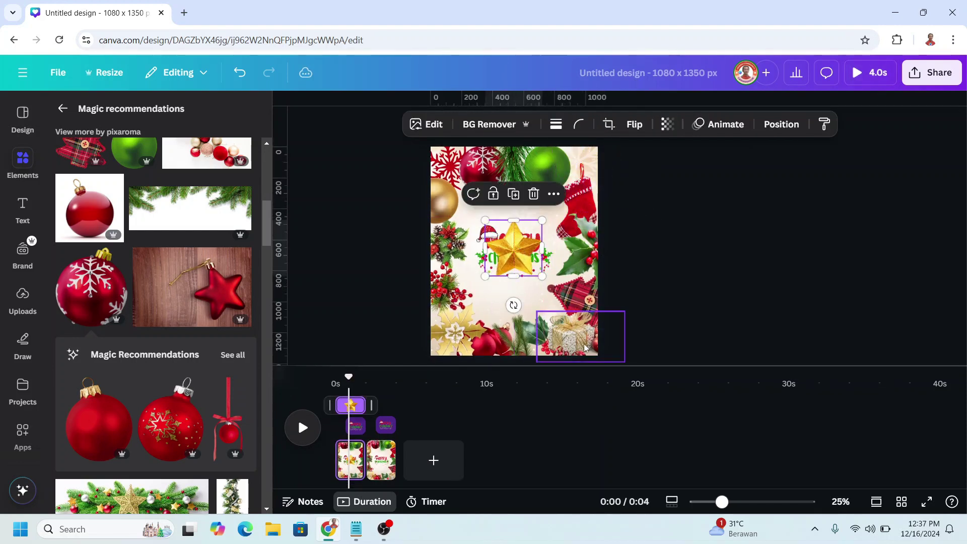
{"action": "left_click", "coordinate": [574, 332]}
{"action": "left_click_drag", "start_coordinate": [574, 332], "coordinate": [541, 262]}
{"action": "left_click", "coordinate": [436, 199]}
{"action": "left_click_drag", "start_coordinate": [436, 199], "coordinate": [474, 242]}
{"action": "left_click", "coordinate": [483, 168]}
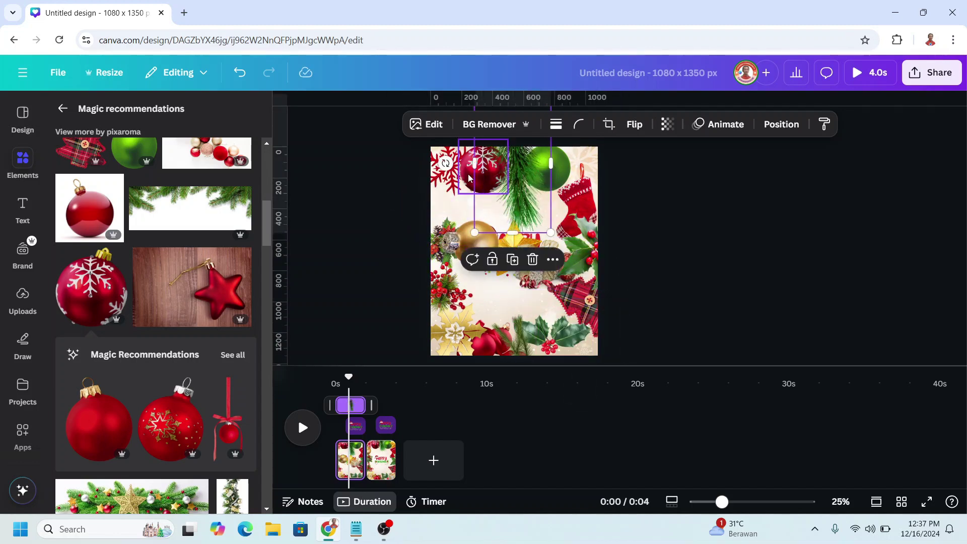
{"action": "left_click_drag", "start_coordinate": [483, 169], "coordinate": [491, 196]}
{"action": "left_click", "coordinate": [564, 302]}
{"action": "left_click", "coordinate": [529, 166]}
{"action": "left_click_drag", "start_coordinate": [559, 201], "coordinate": [564, 267]}
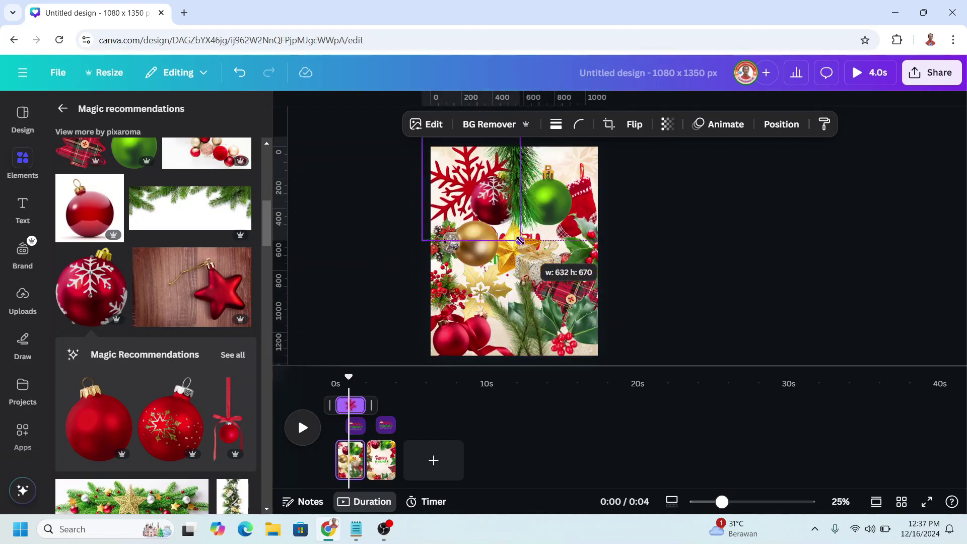
Step: In the Layers list, move the star and gift box to the top with the holly just below
{"action": "left_click", "coordinate": [781, 124]}
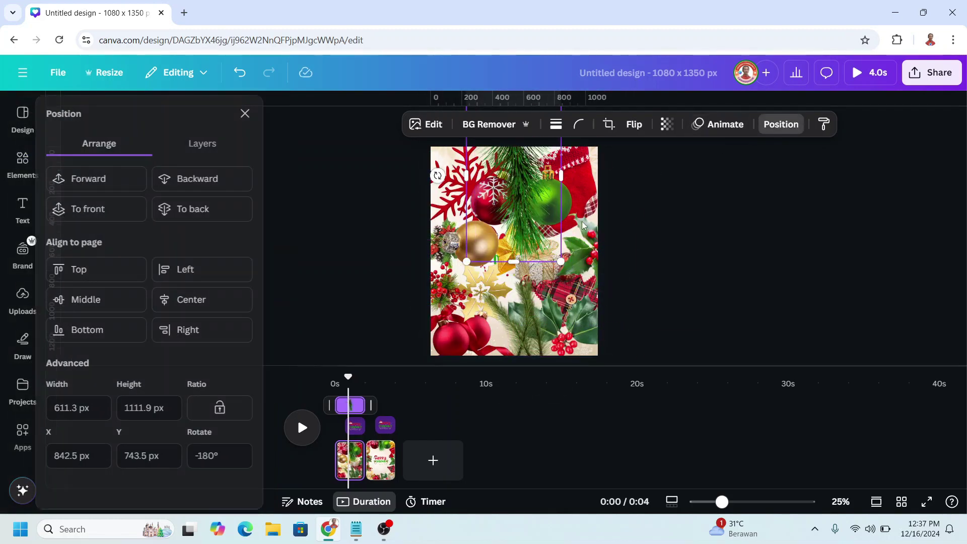
{"action": "left_click", "coordinate": [222, 151]}
{"action": "scroll", "coordinate": [167, 347], "scroll_direction": "down", "scroll_amount": 10}
{"action": "left_click_drag", "start_coordinate": [176, 326], "coordinate": [192, 280]}
{"action": "left_click_drag", "start_coordinate": [171, 224], "coordinate": [184, 312]}
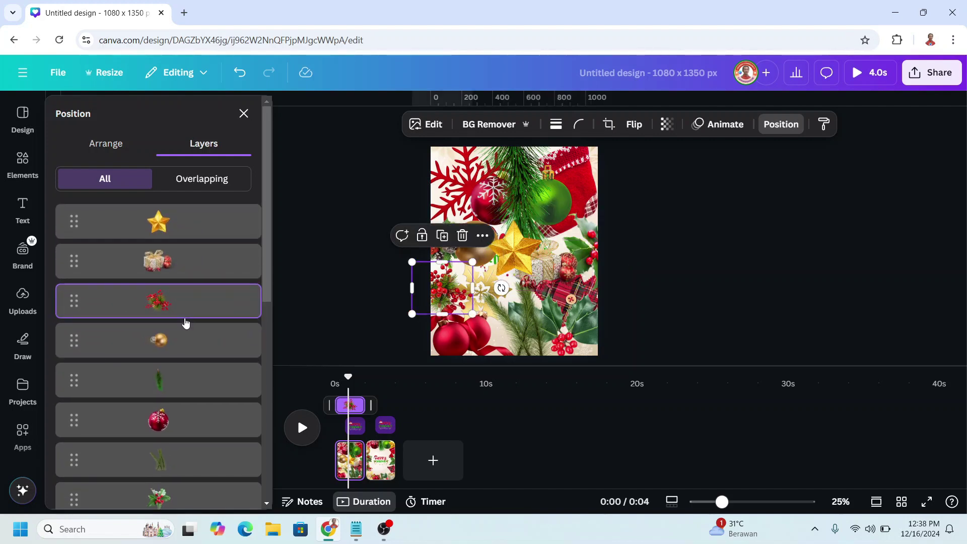
Step: Enlarge the gold star and nudge it slightly left and down
{"action": "left_click", "coordinate": [506, 246]}
{"action": "left_click_drag", "start_coordinate": [543, 222], "coordinate": [564, 199]}
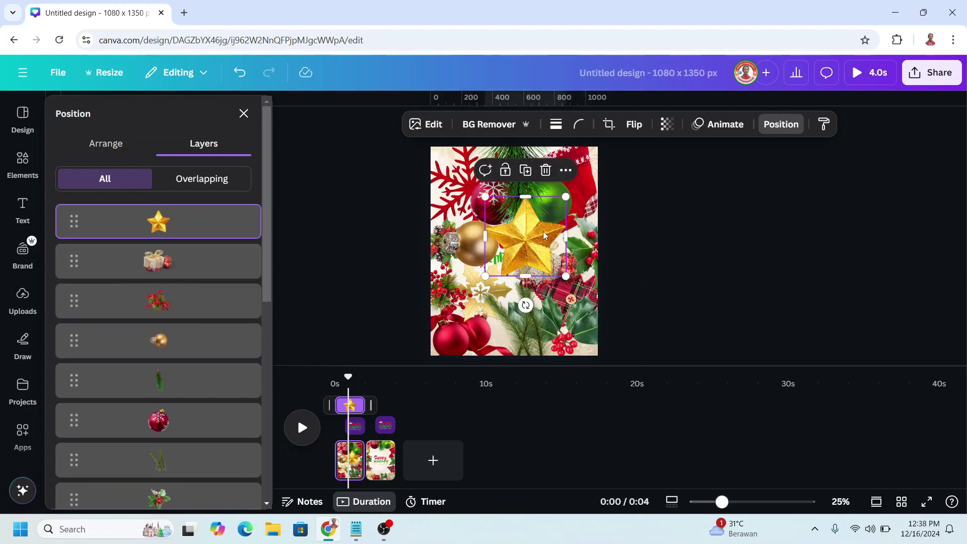
{"action": "left_click_drag", "start_coordinate": [542, 234], "coordinate": [539, 240]}
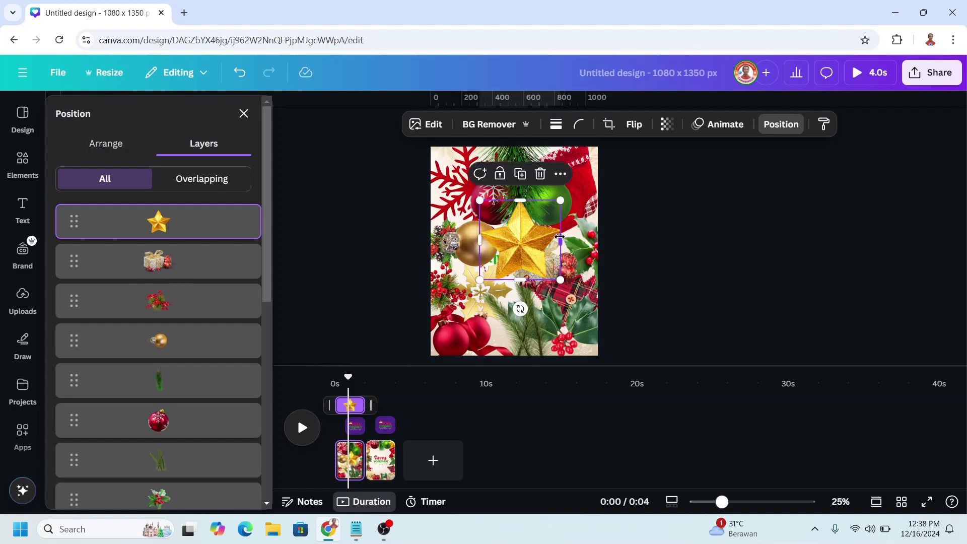
Step: Add a Match & Move transition between pages 1 and 2 at its maximum duration
{"action": "left_click", "coordinate": [372, 502]}
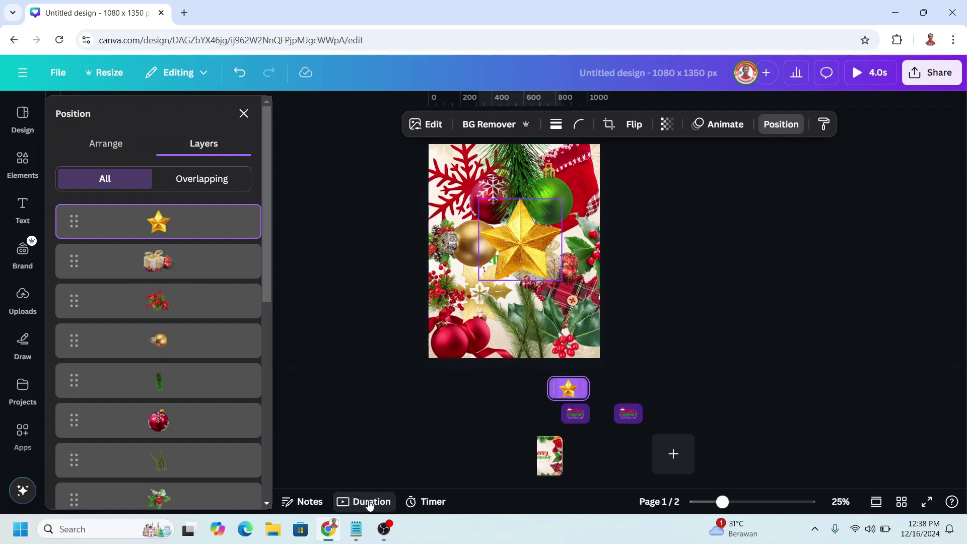
{"action": "left_click", "coordinate": [594, 467]}
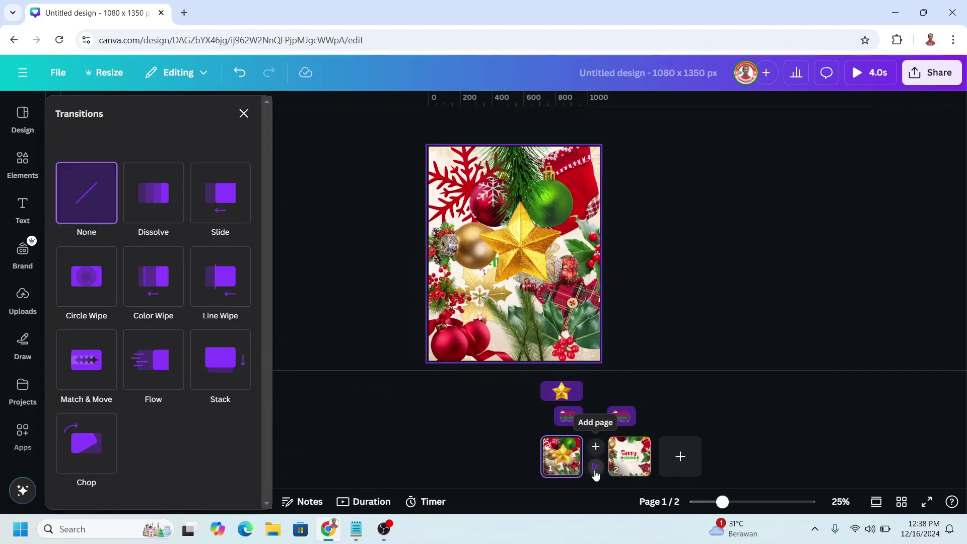
{"action": "left_click", "coordinate": [70, 384]}
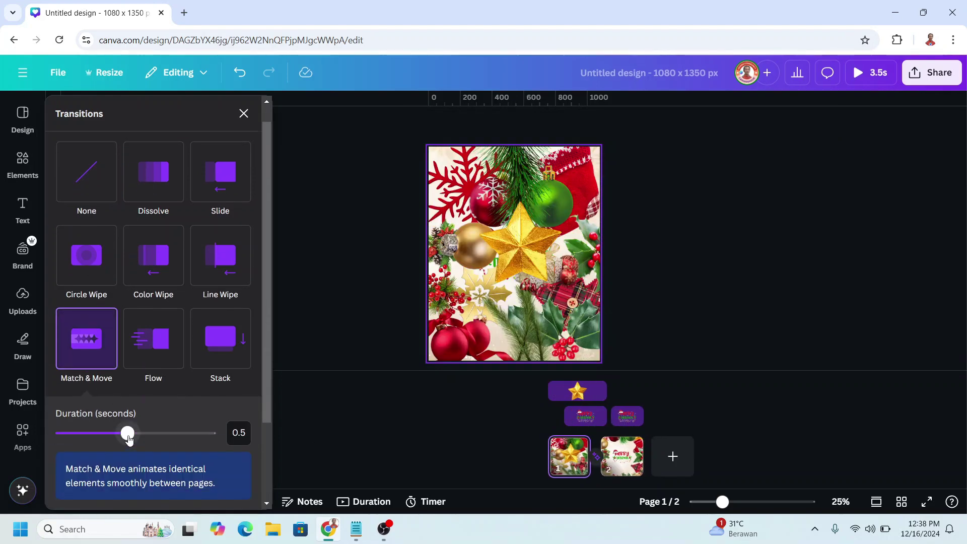
{"action": "left_click_drag", "start_coordinate": [128, 434], "coordinate": [215, 434]}
Step: Make the Merry Christmas text appear earlier and play the 3-second preview
{"action": "left_click", "coordinate": [560, 471]}
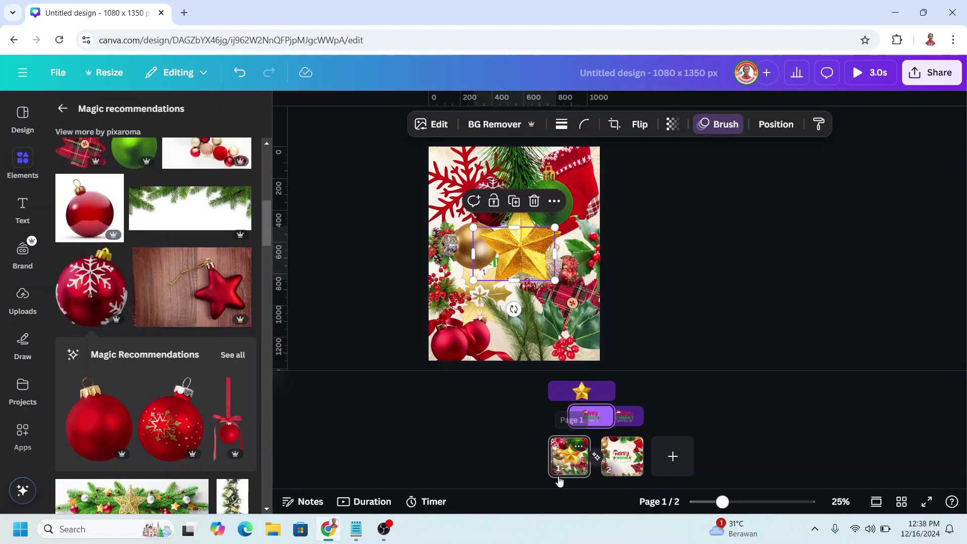
{"action": "left_click_drag", "start_coordinate": [591, 425], "coordinate": [573, 420]}
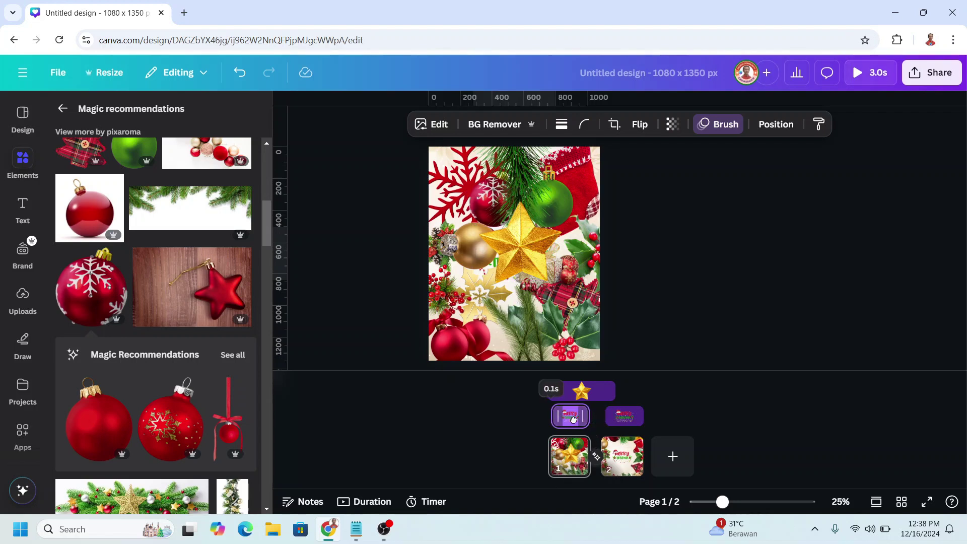
{"action": "key", "text": "Tab"}
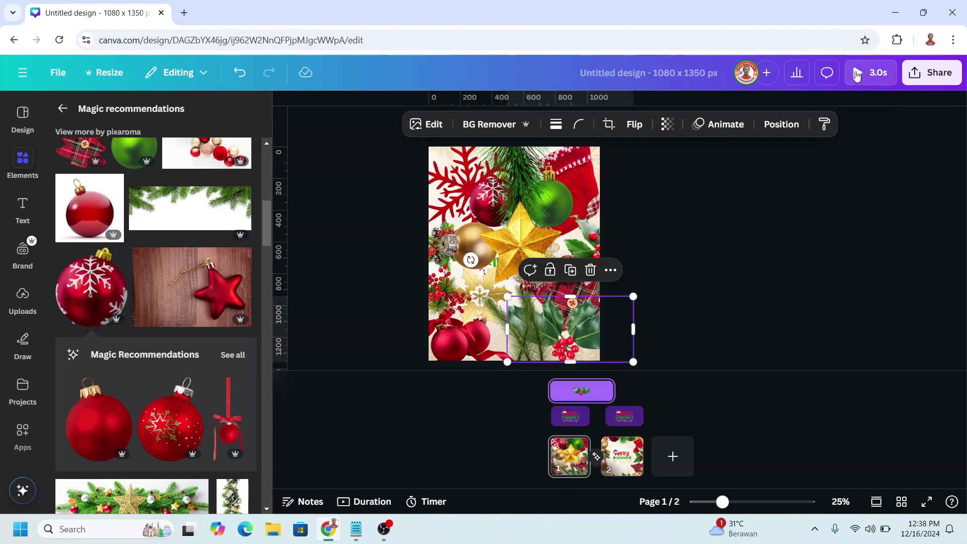
{"action": "left_click", "coordinate": [855, 73]}
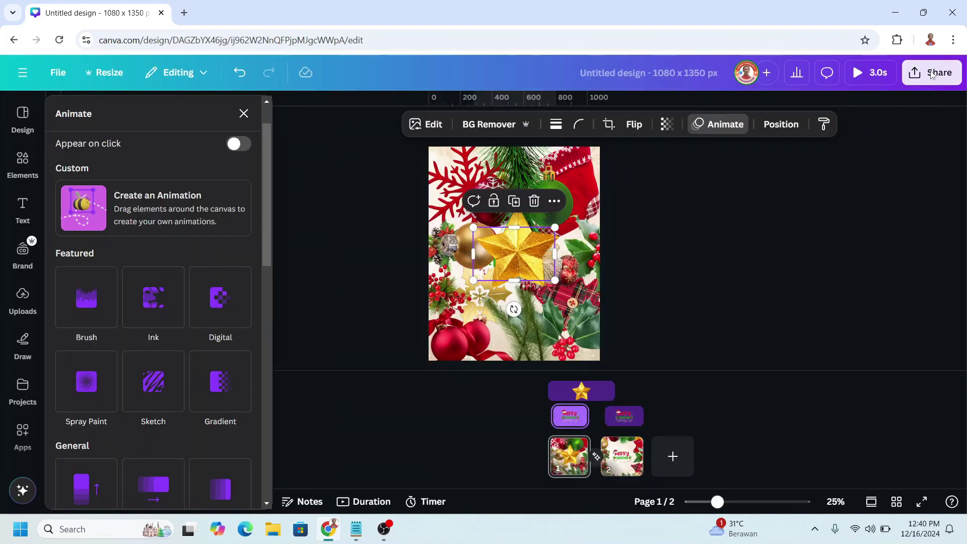
Step: Download the card through Share > Download with the file type set to MP4 Video
{"action": "left_click", "coordinate": [930, 74]}
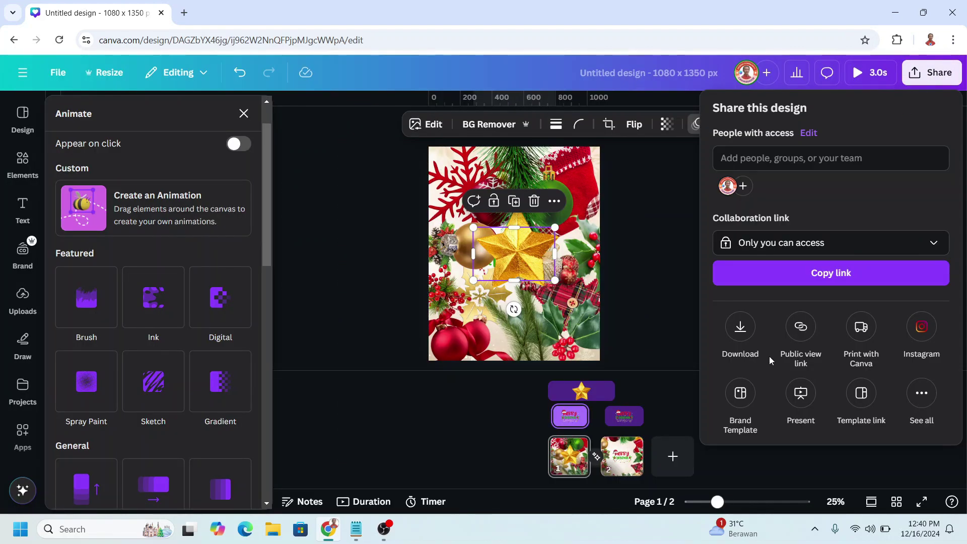
{"action": "left_click", "coordinate": [740, 327]}
{"action": "left_click", "coordinate": [760, 166]}
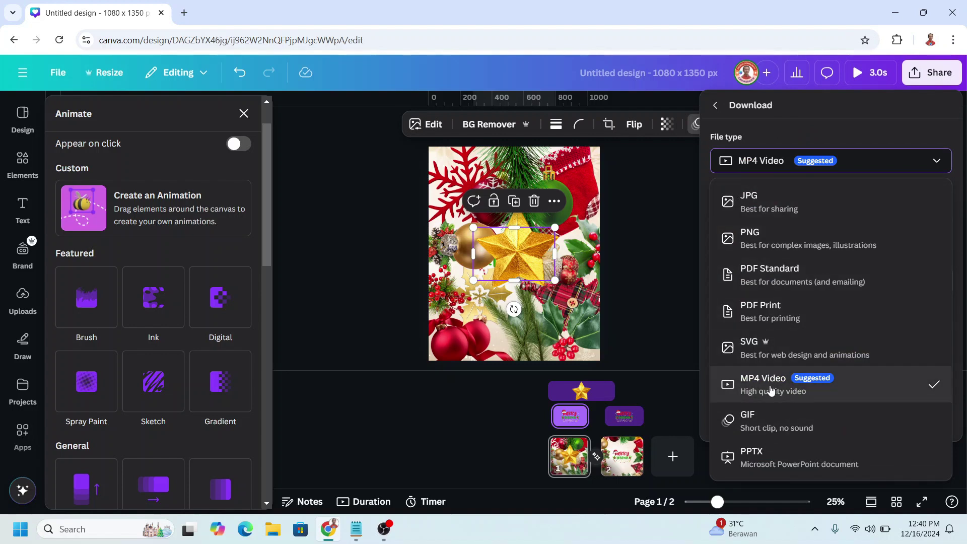
{"action": "left_click", "coordinate": [769, 388]}
{"action": "left_click", "coordinate": [853, 381]}
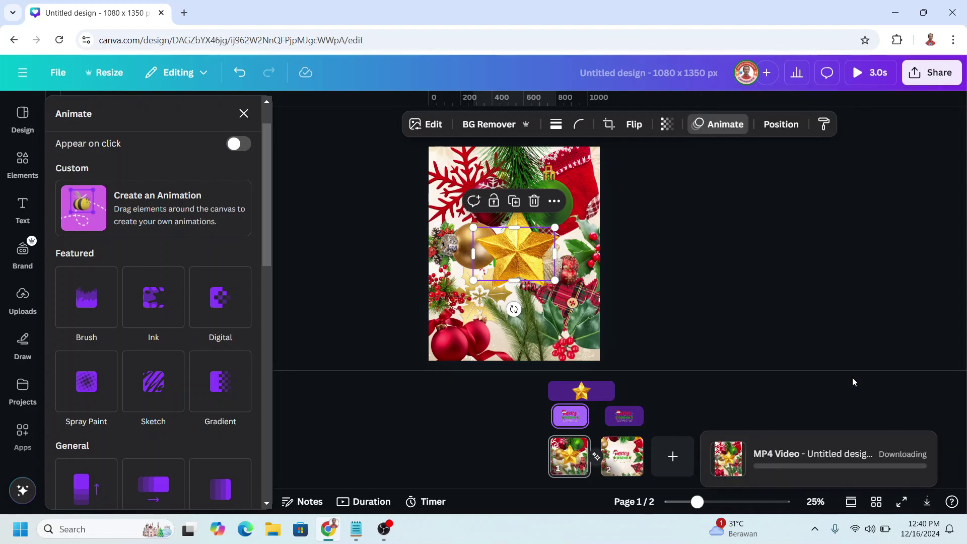